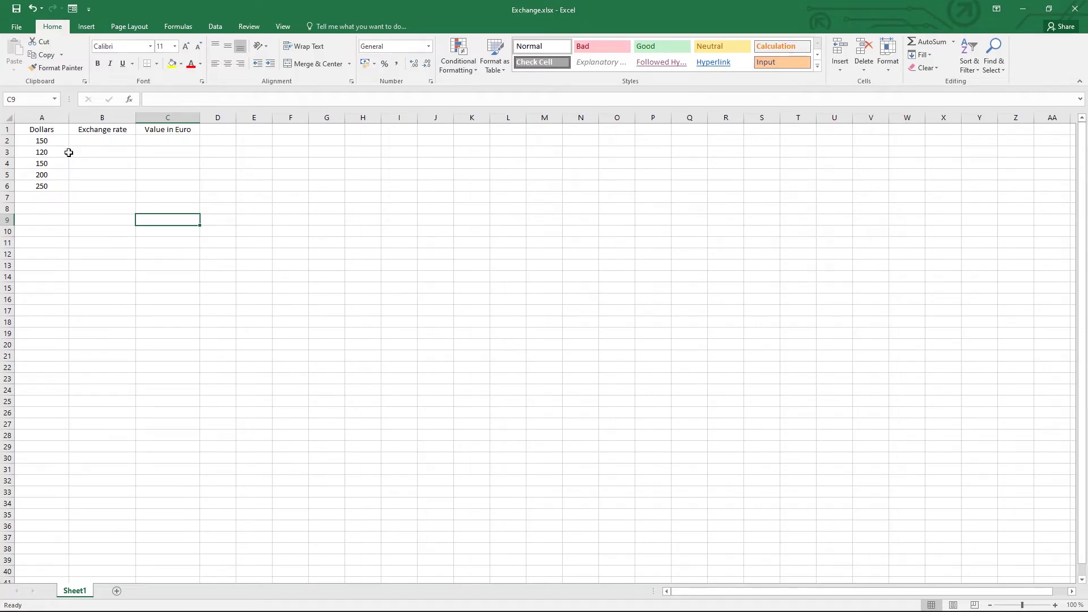
Review the sheet headings, then search Google for 'usd to eur', finding 0.95 euros per dollar
click(48, 131)
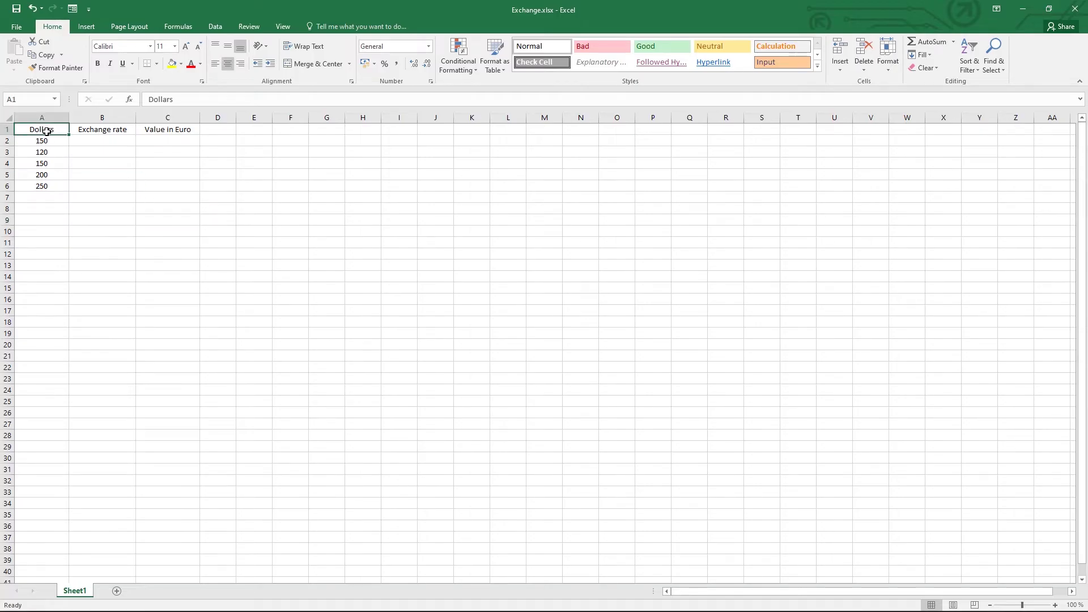
click(89, 132)
click(156, 129)
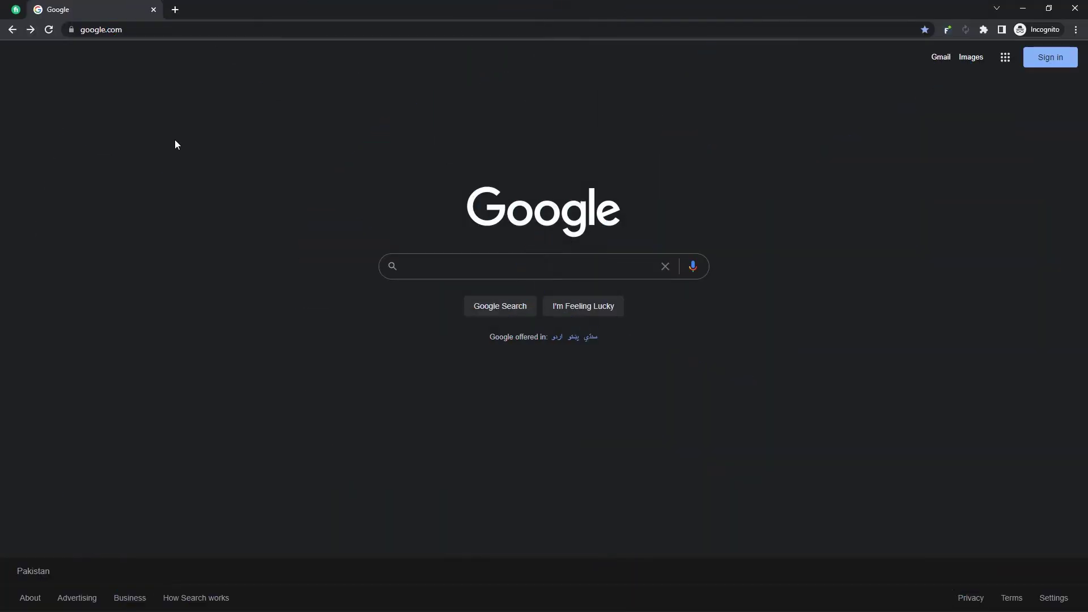
click(424, 267)
text(usd t)
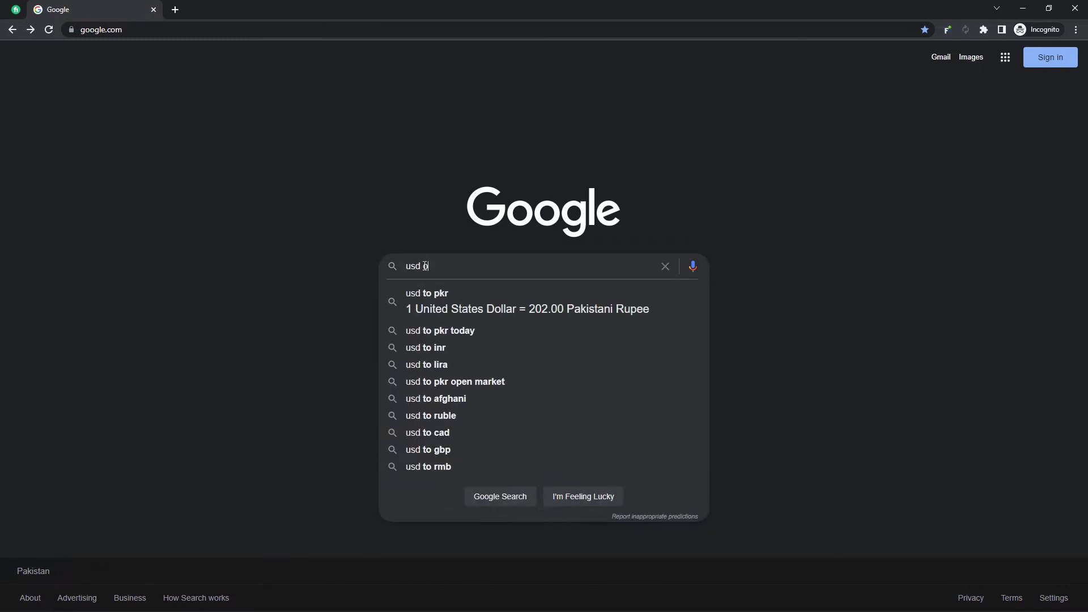
text(o eur)
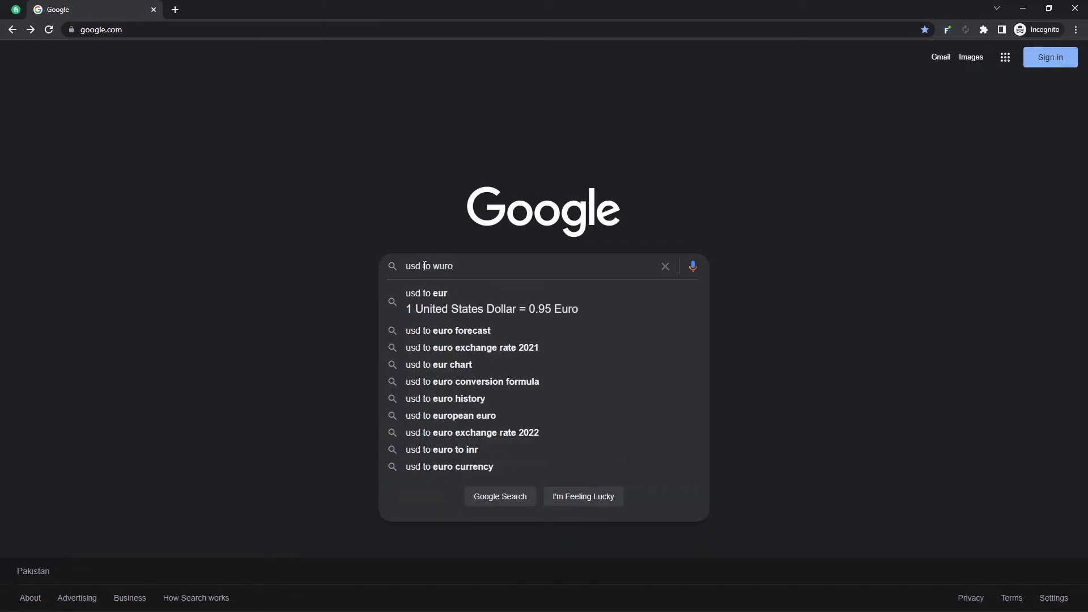
key(Return)
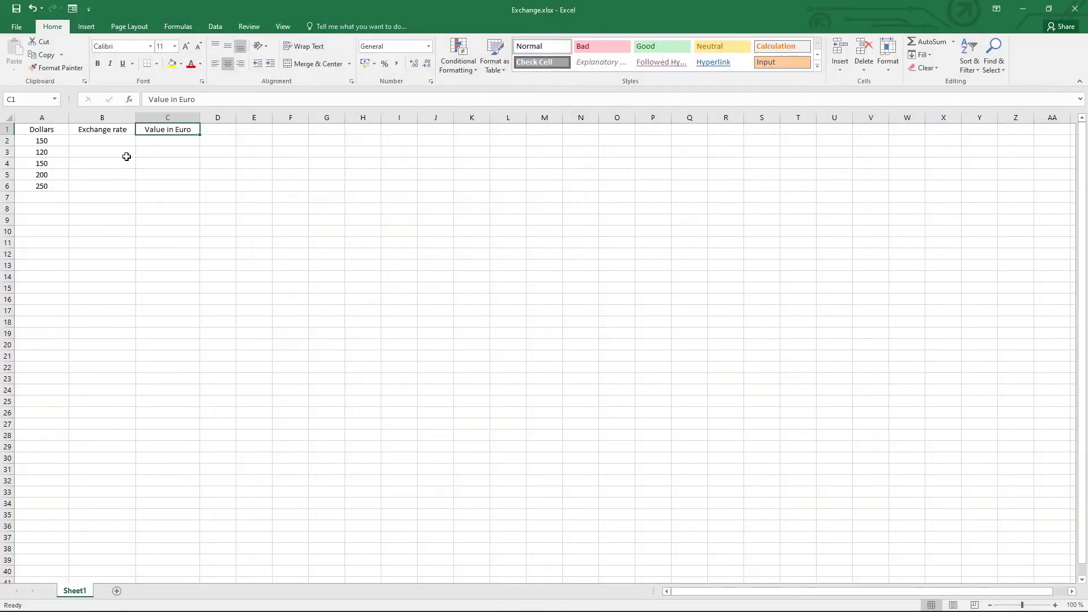
Enter 0.95 in B2 and the formula =A2*$B$2 in C2, giving 142.5
click(110, 142)
text(0)
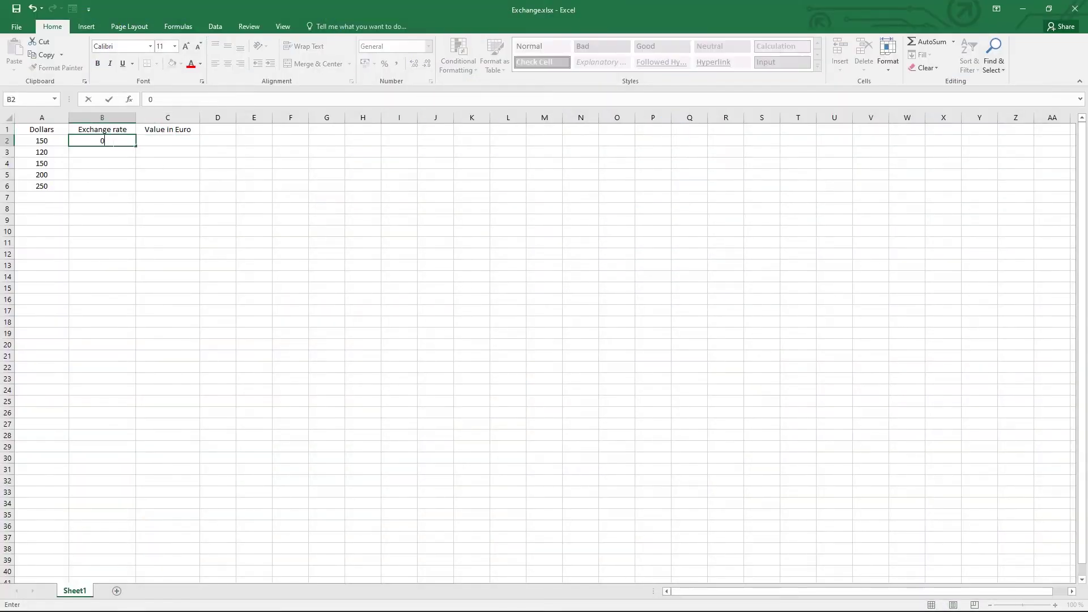
text(.95)
click(164, 143)
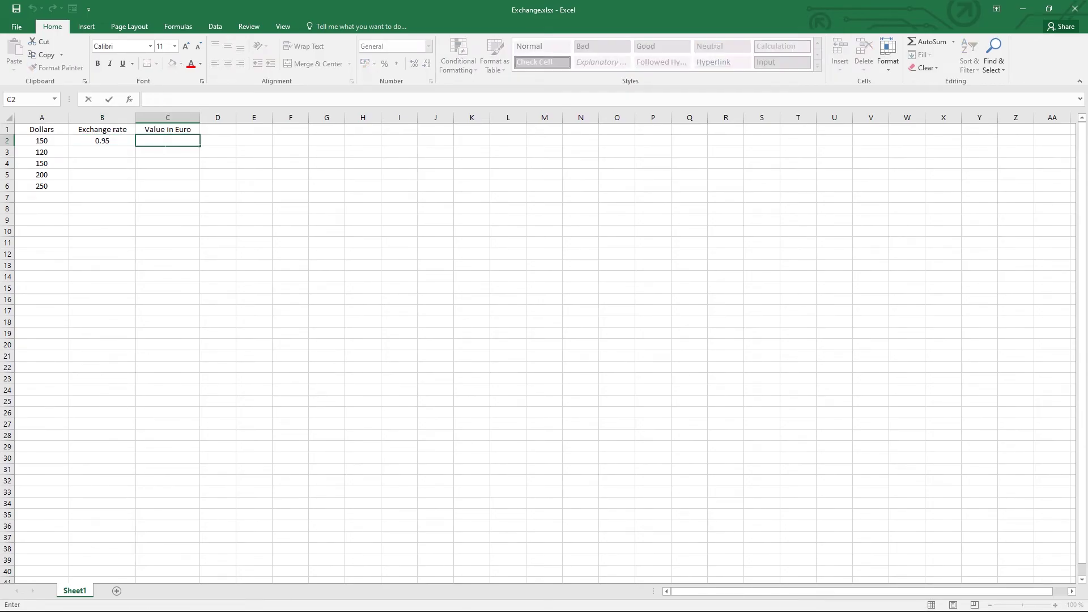
text(=A2*$B$2)
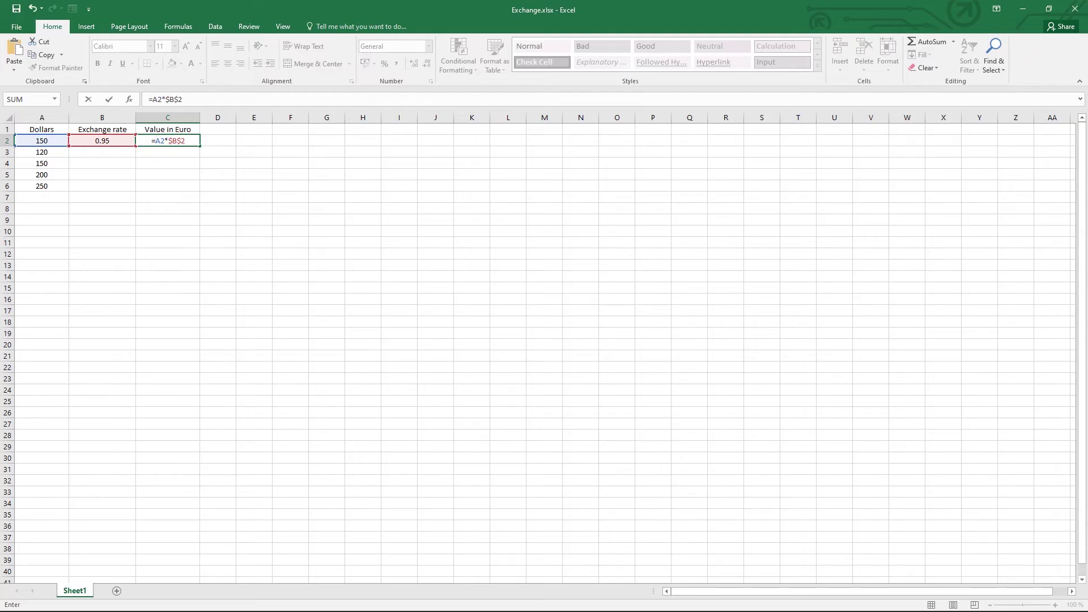
key(Return)
Fill C2's formula down to C6, giving 142.5, 114, 142.5, 190 and 237.5
click(196, 141)
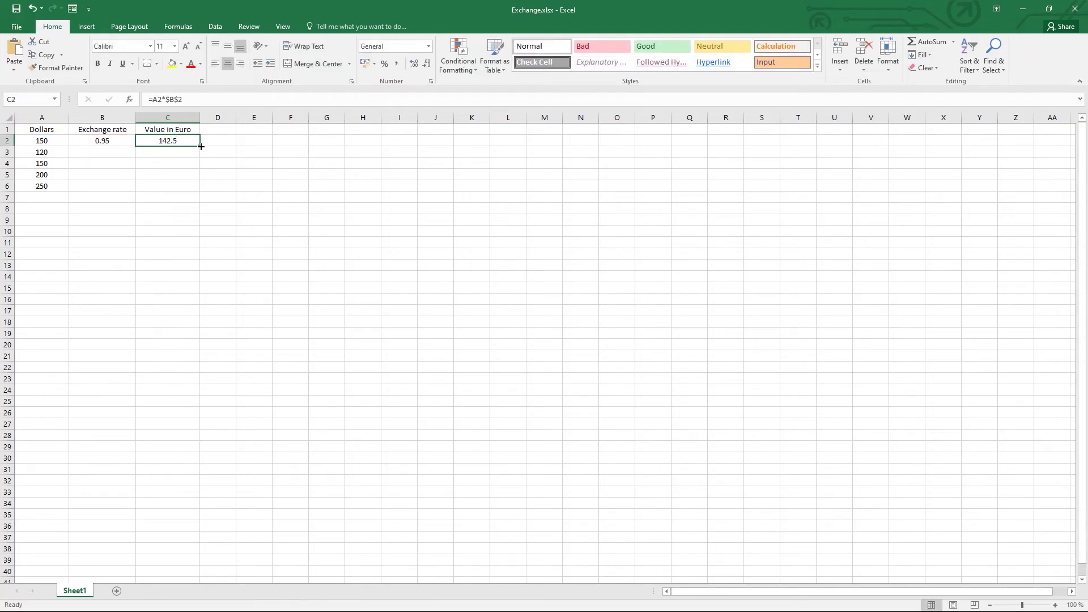
drag(201, 145, 198, 188)
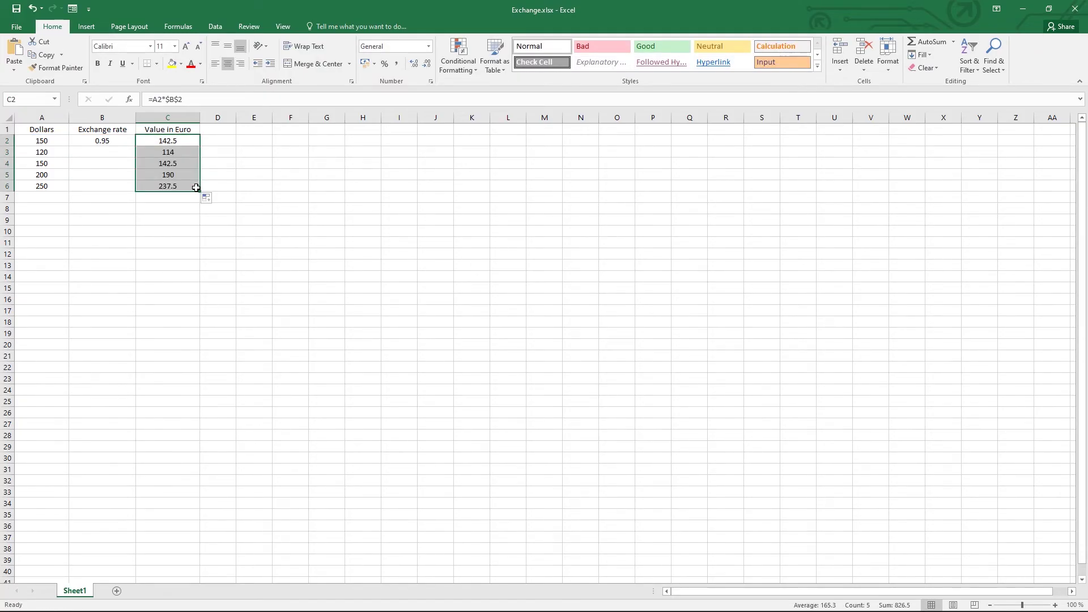